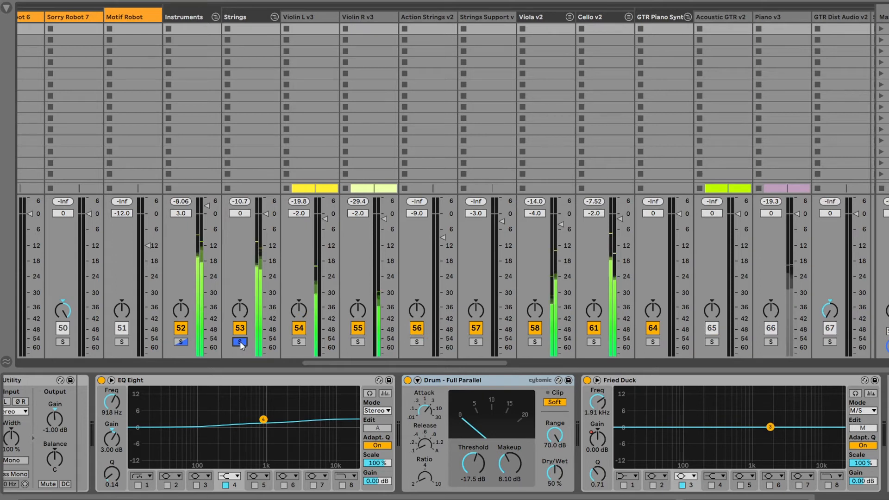
Step: Solo the whole Instruments group in place of the Strings group in the mixer
drag(356, 363, 349, 362)
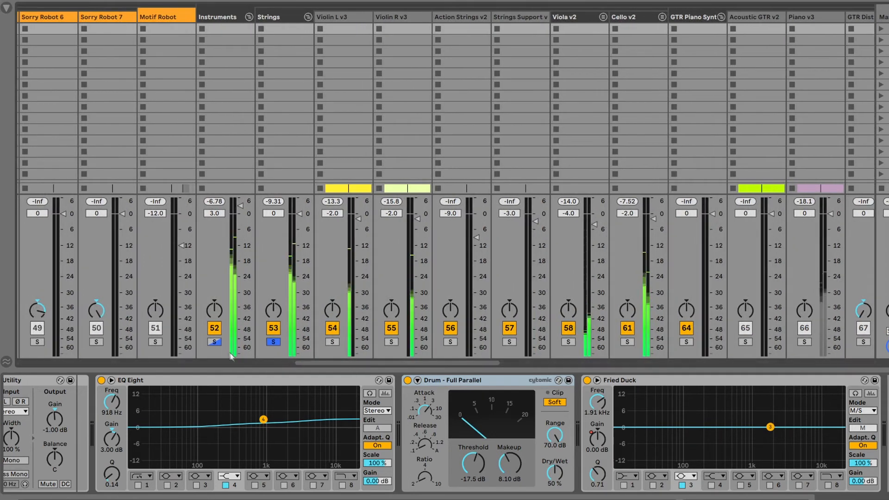
click(215, 343)
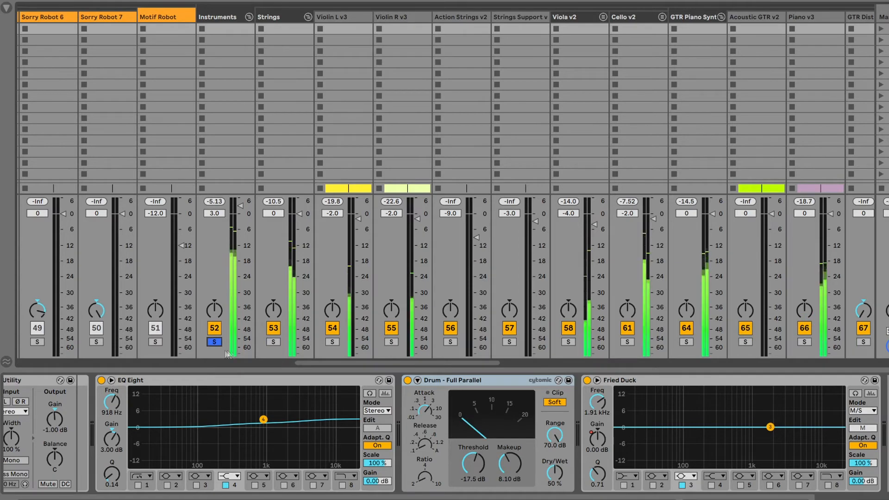
drag(420, 364, 350, 370)
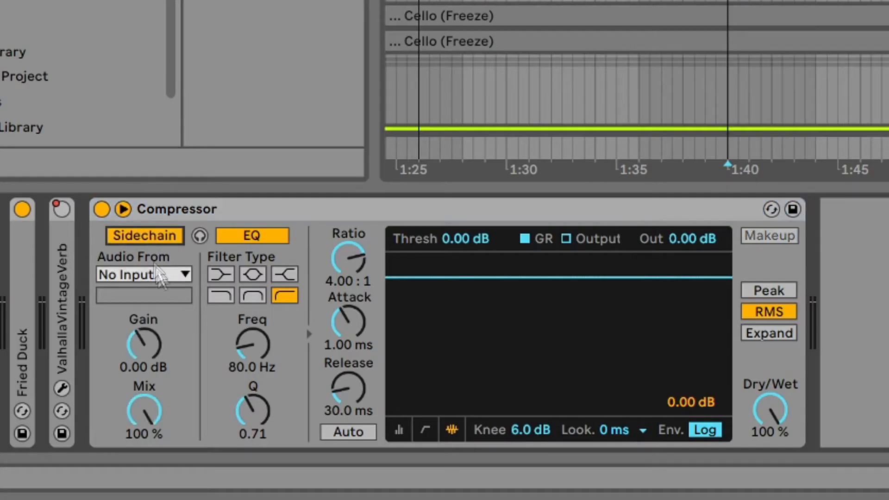
Step: Look through the available sidechain input sources of the compressor without changing its source
click(160, 275)
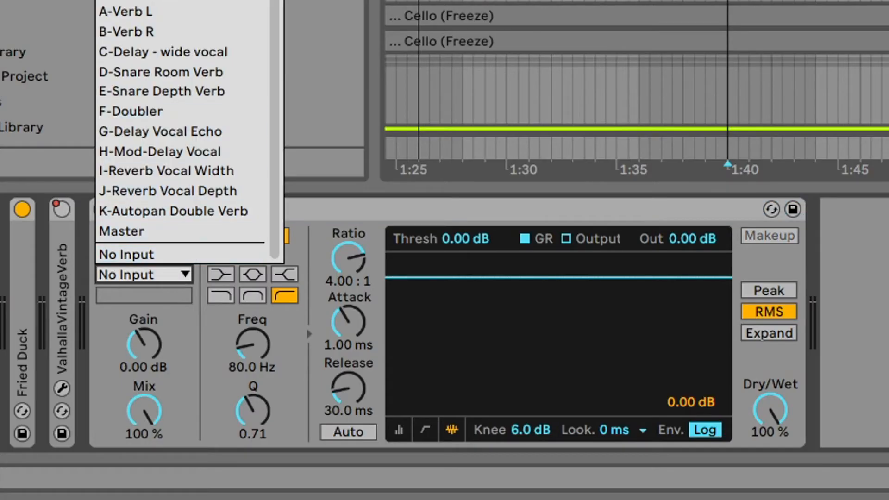
key(Escape)
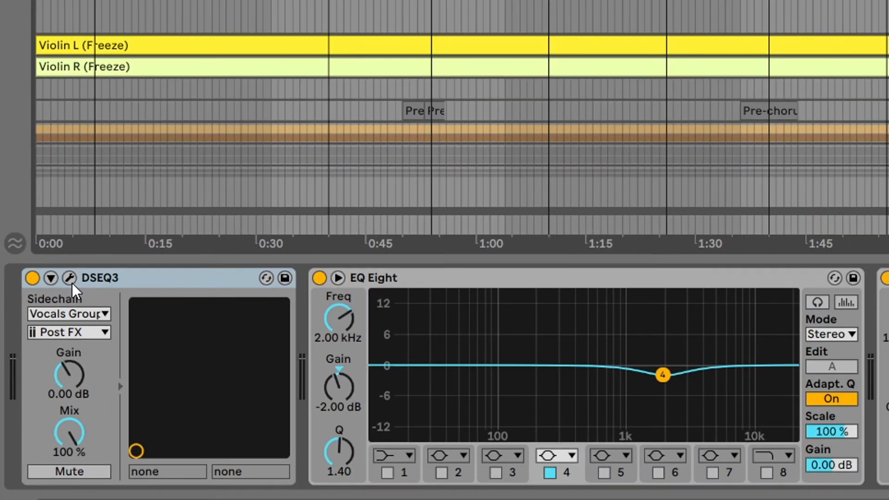
Step: Choose Vocals Group as the sidechain source of DSEQ3 and open the plug-in's own window
click(104, 315)
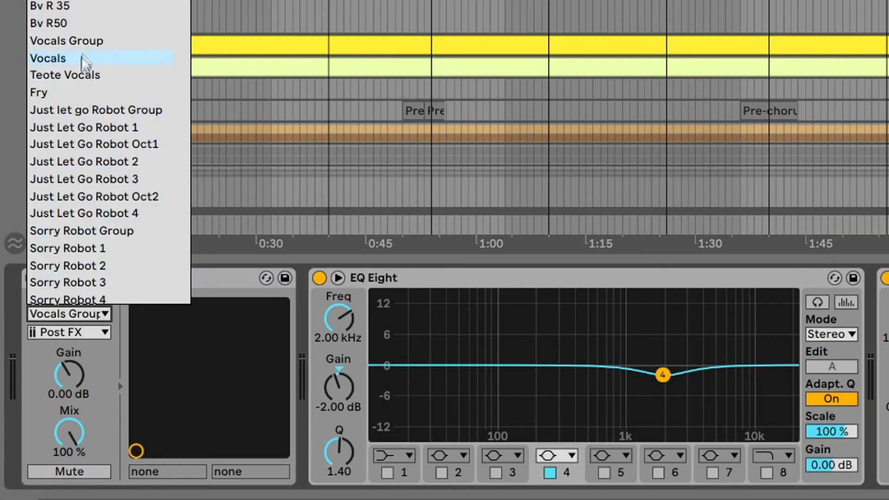
click(93, 43)
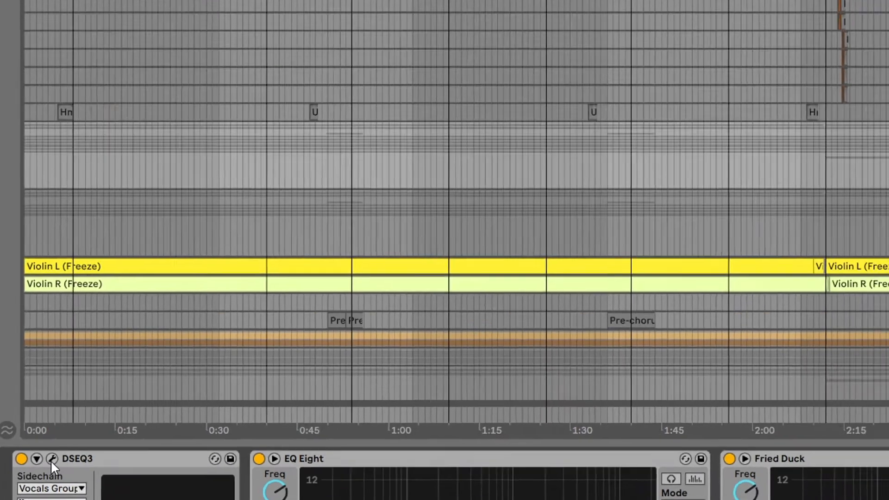
click(69, 278)
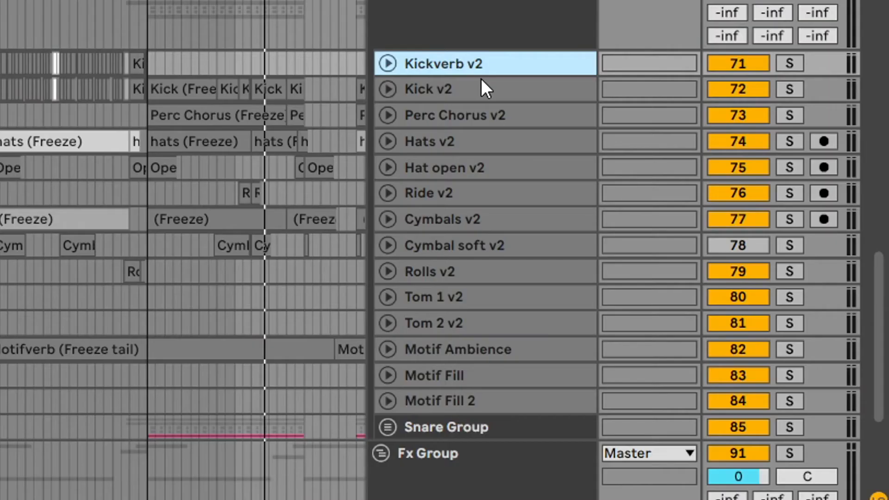
Step: Select the range of drum tracks from Hats v2 to Cymbal soft v2
click(475, 143)
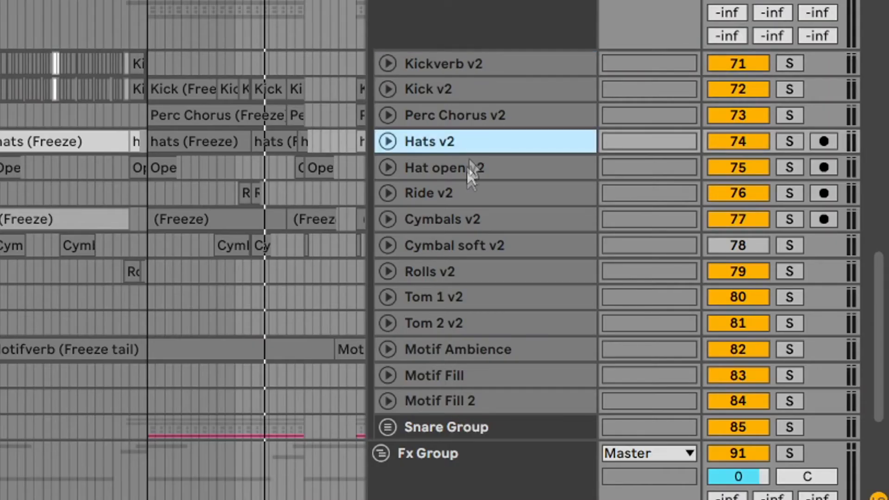
shift+click(469, 244)
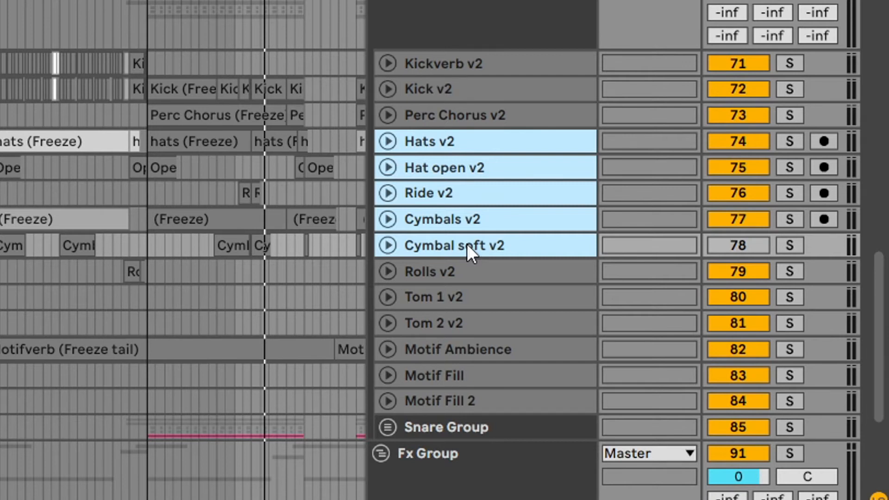
drag(466, 144, 476, 248)
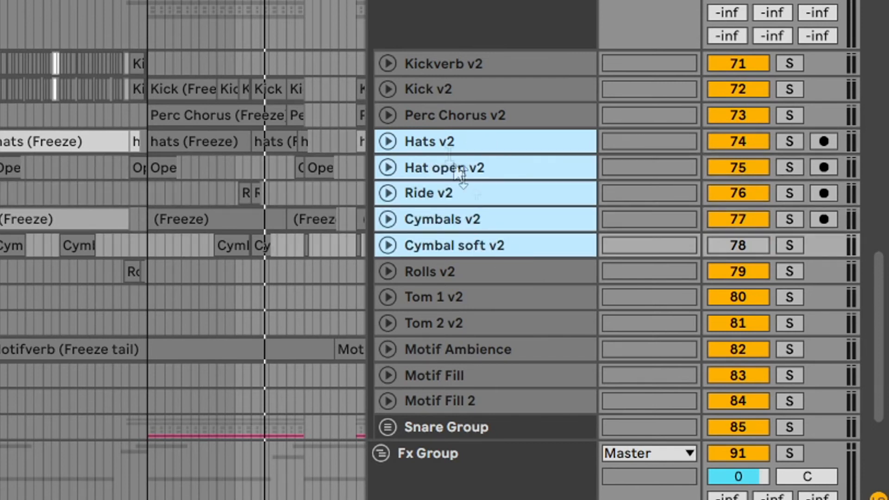
Step: Select Hats v2, Cymbal soft v2, Cymbals v2, Ride v2 and Hat open v2 together, adding them one by one
click(451, 144)
ctrl+click(472, 246)
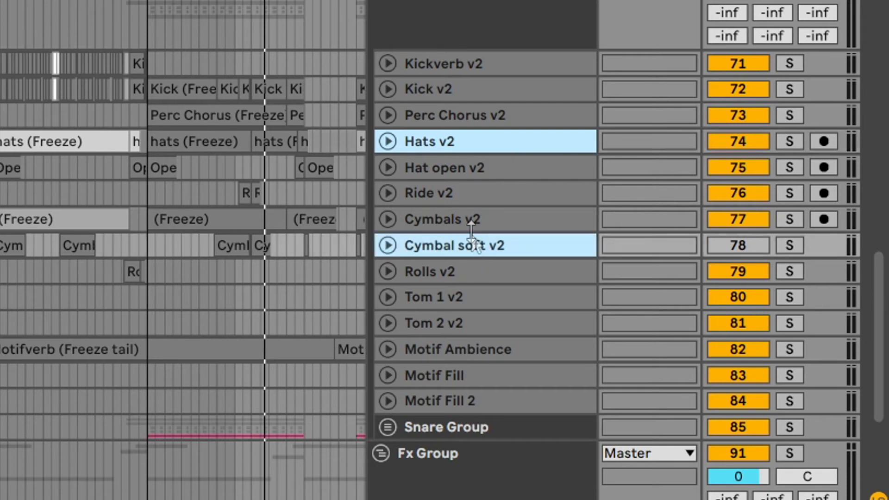
ctrl+click(472, 220)
ctrl+click(471, 197)
ctrl+click(473, 170)
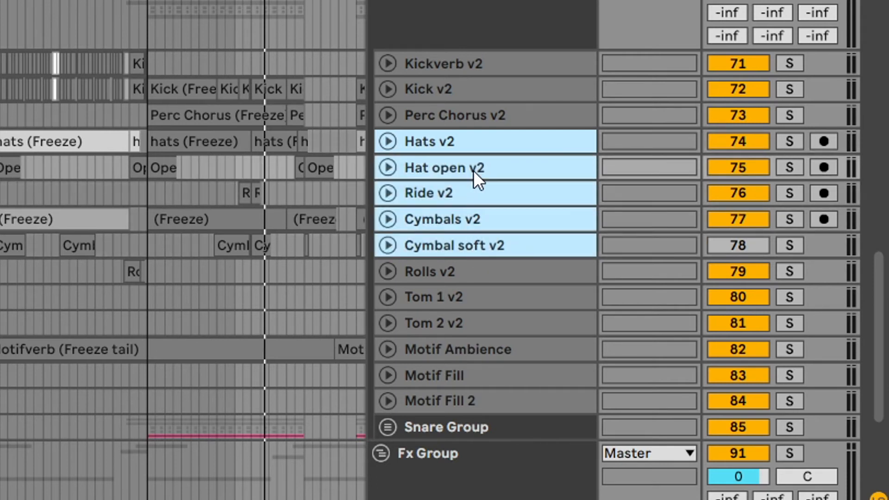
key(ctrl+g)
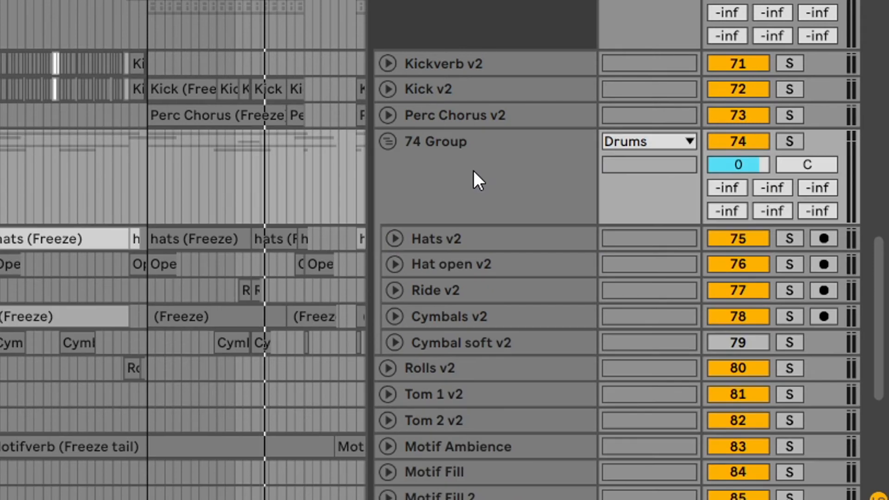
scroll(464, 213, down, 1)
key(ctrl+z)
Step: Group the selected hat, ride and cymbal tracks and name the group "Don't forget to subscribe"
right_click(452, 193)
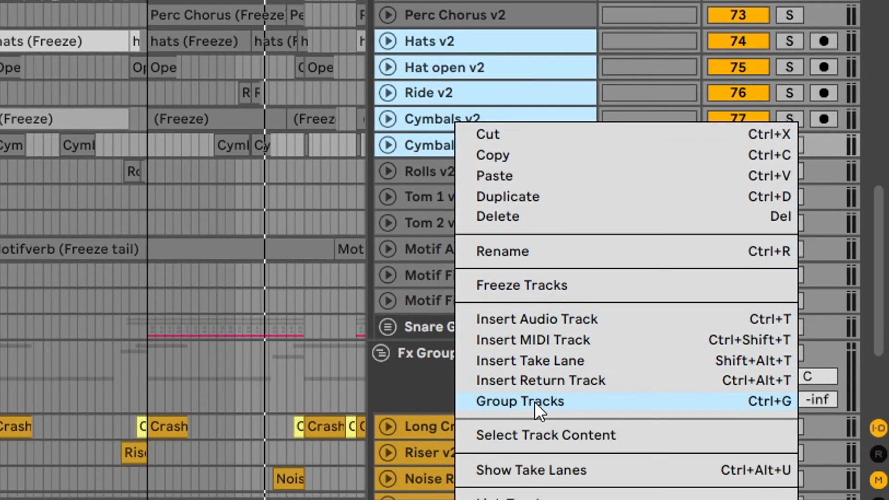
click(554, 400)
right_click(449, 88)
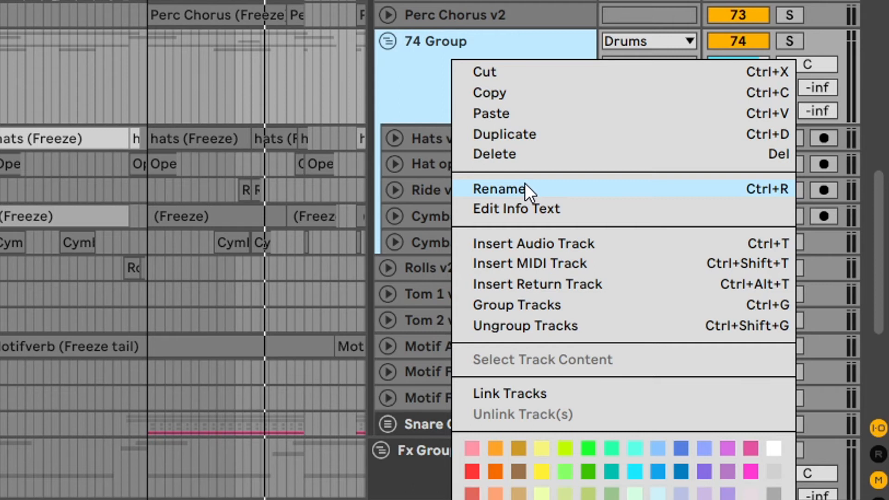
click(525, 188)
text(Don't)
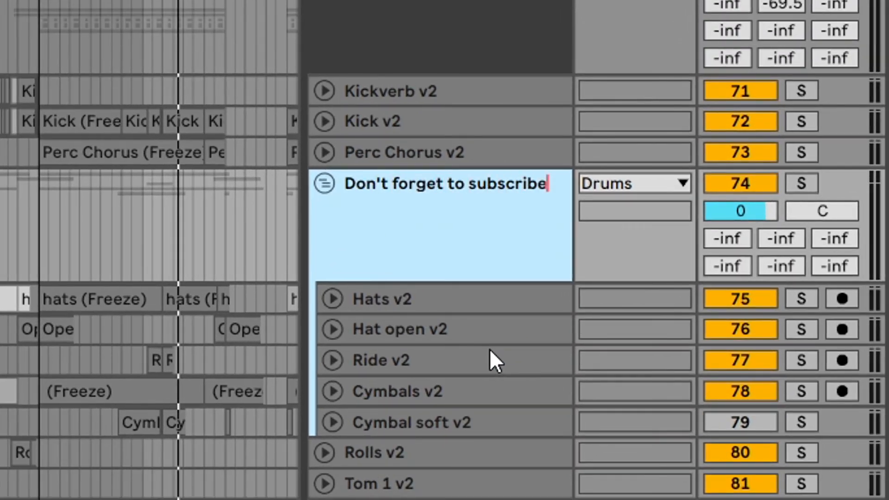
key(Return)
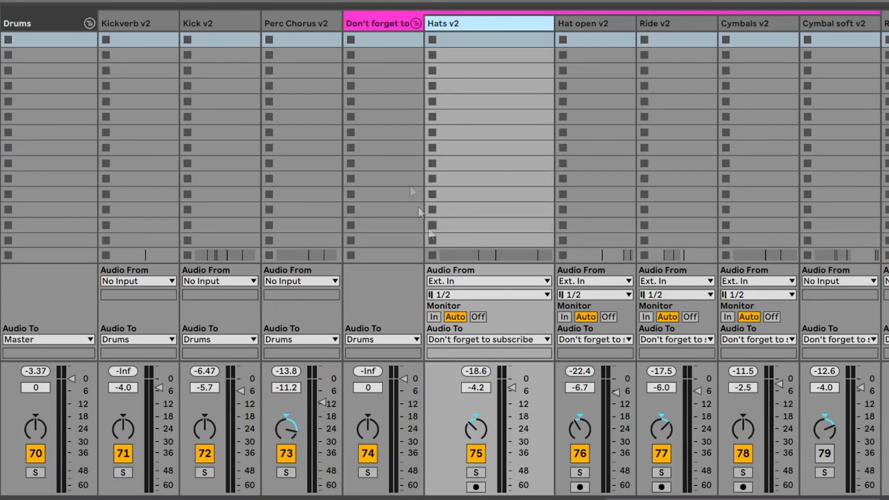
Step: Select the "Don't forget to subscribe" group in the Session View and adjust its column width
click(417, 20)
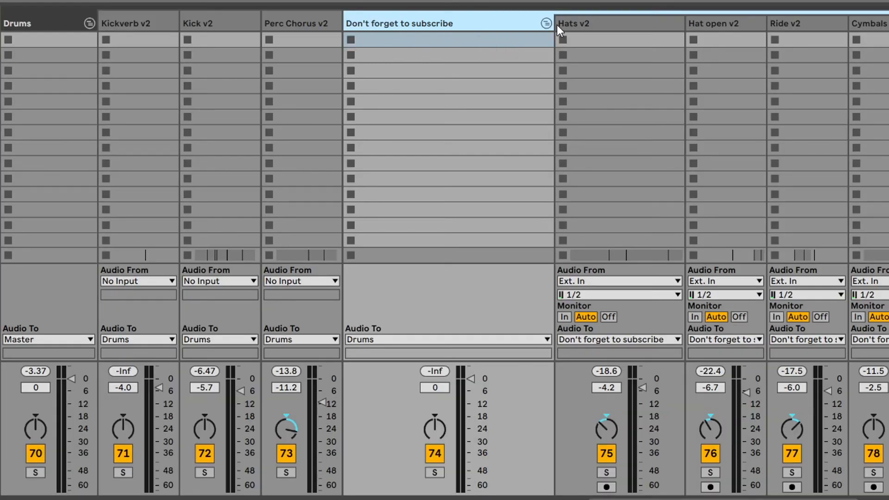
drag(555, 25, 525, 23)
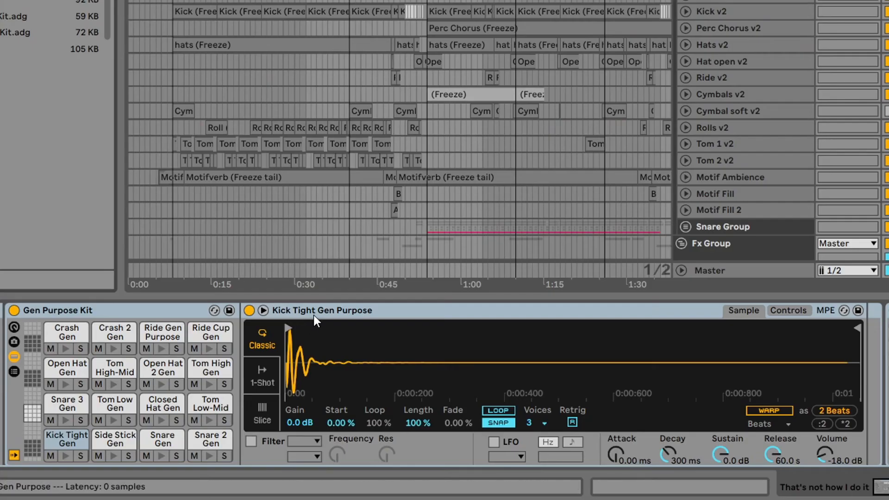
Step: Audition the Crash Gen and Open Hat Gen pads of the Gen Purpose Kit drum rack
click(66, 348)
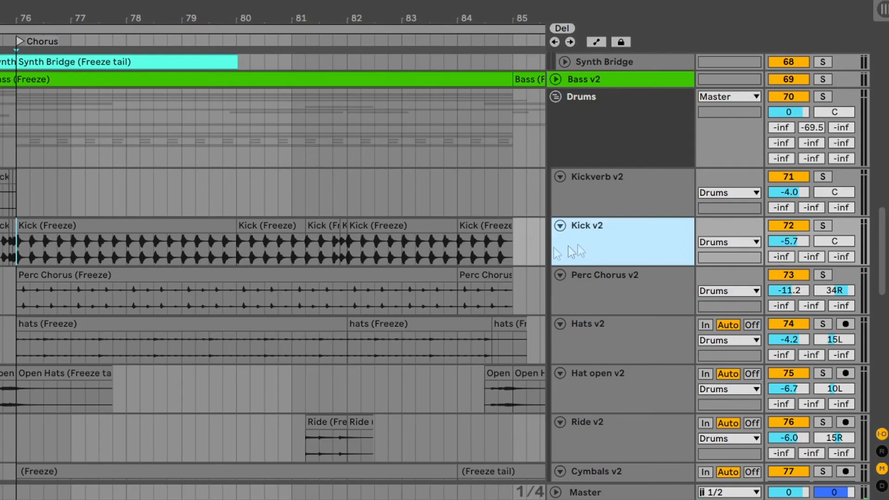
scroll(330, 272, down, 2)
Step: Go through the separate drum tracks from Perc Chorus v2 onward in the arrangement and switch to the Session View
click(606, 214)
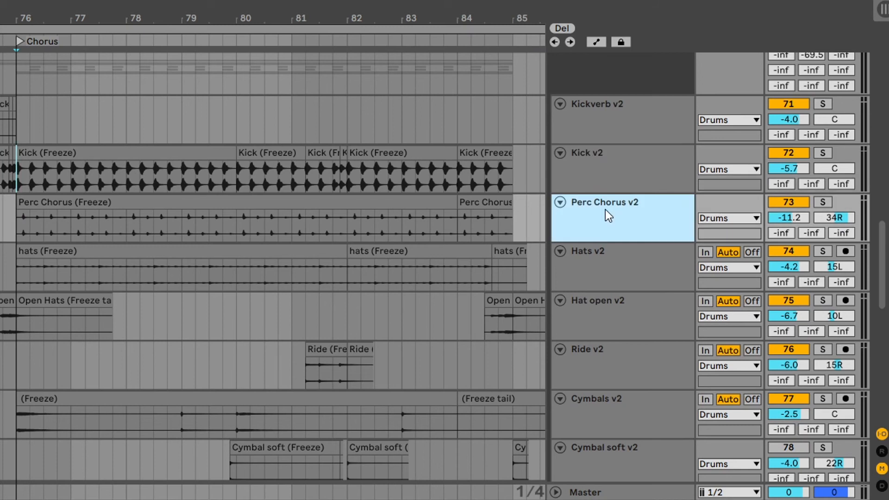
click(609, 264)
click(623, 324)
click(620, 358)
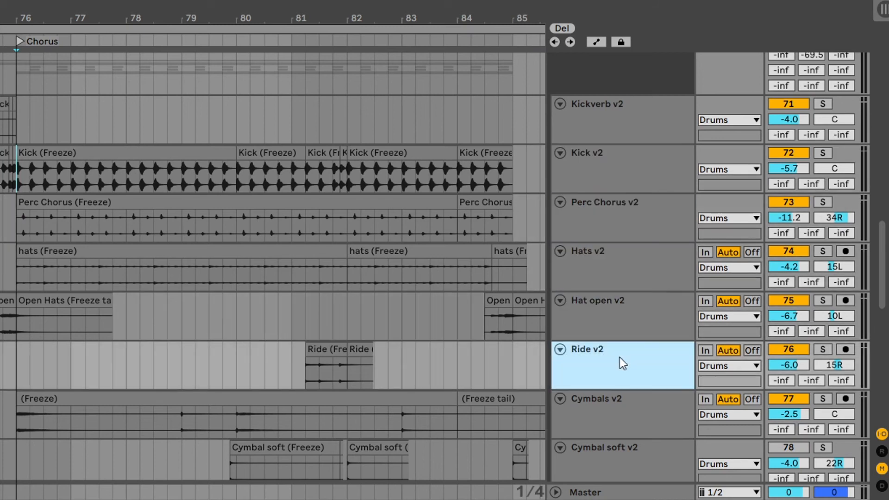
scroll(619, 354, down, 1)
click(619, 366)
click(626, 394)
key(Tab)
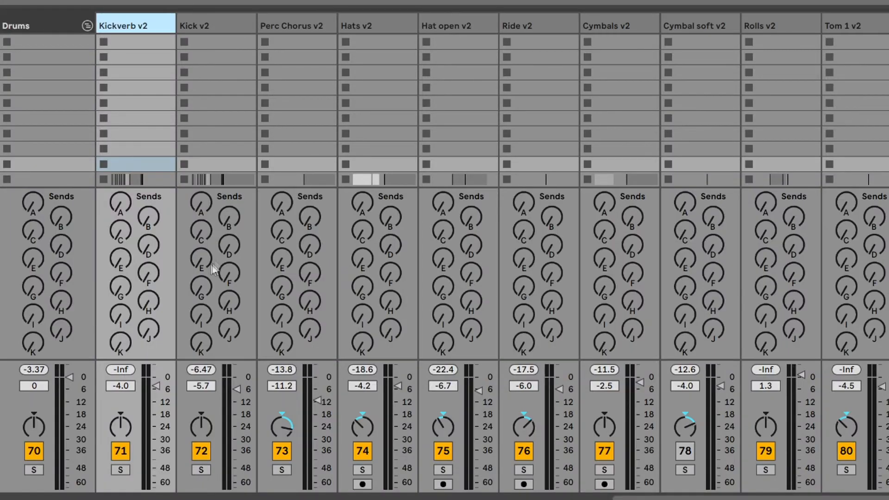